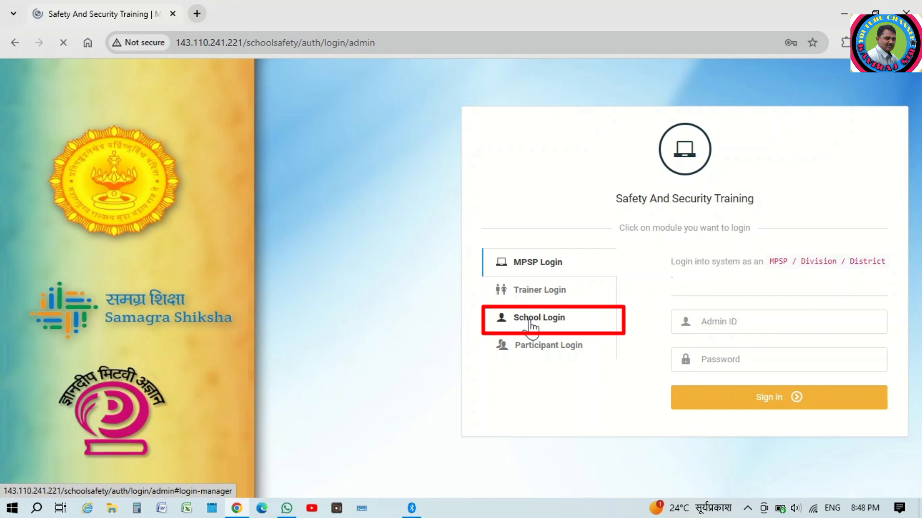
Sign in as the school using the User ID and password saved in Chrome.
{"action": "left_click", "coordinate": [530, 321]}
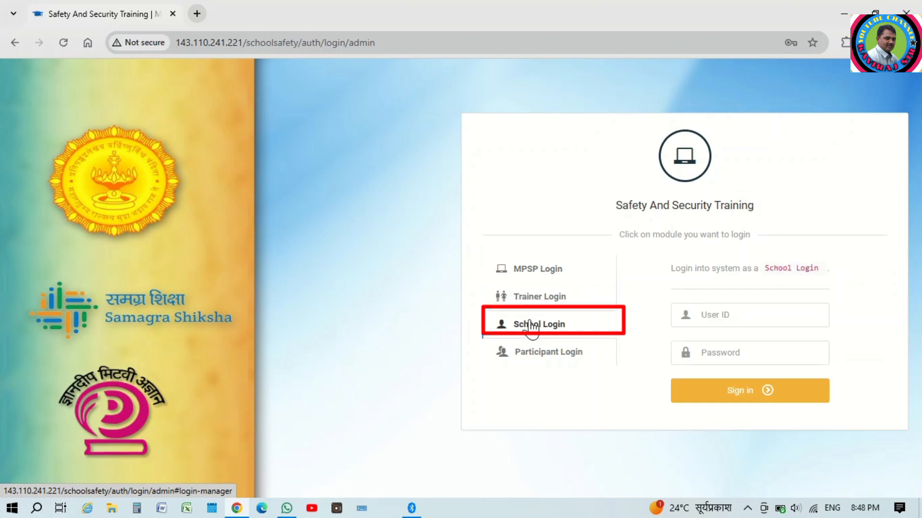
{"action": "left_click", "coordinate": [729, 317]}
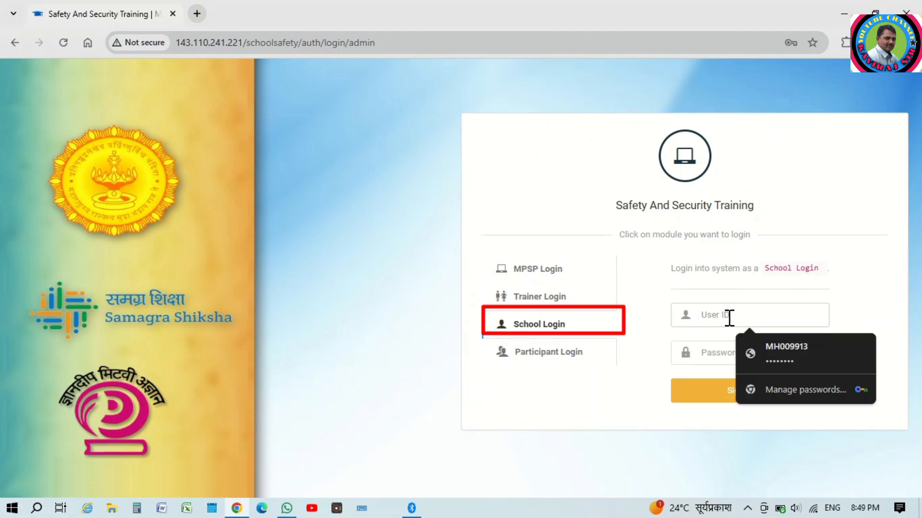
{"action": "left_click", "coordinate": [776, 345]}
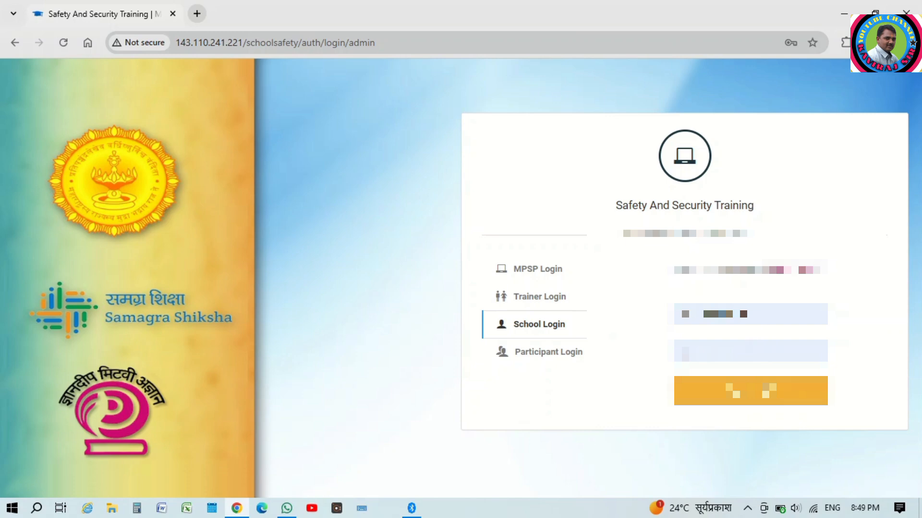
{"action": "left_click", "coordinate": [743, 395]}
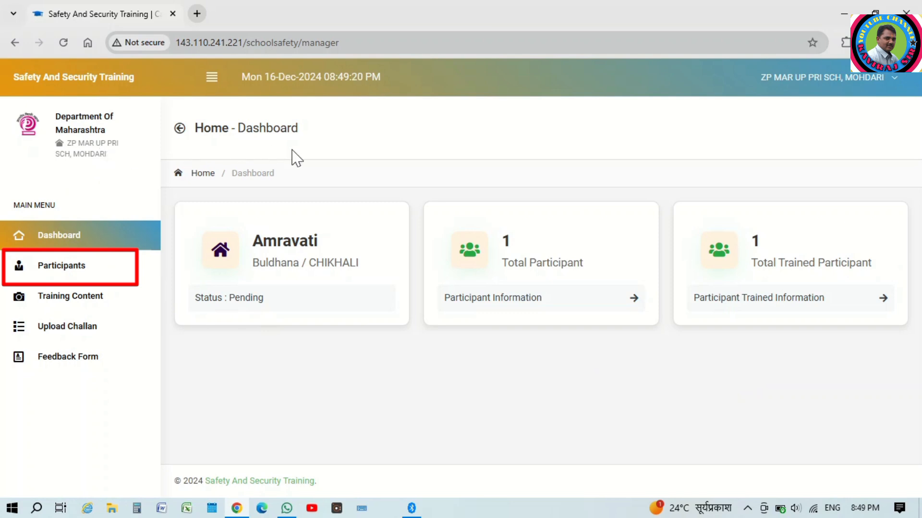
Review the Participants list and bring up the Add New Participants form.
{"action": "left_click", "coordinate": [45, 272]}
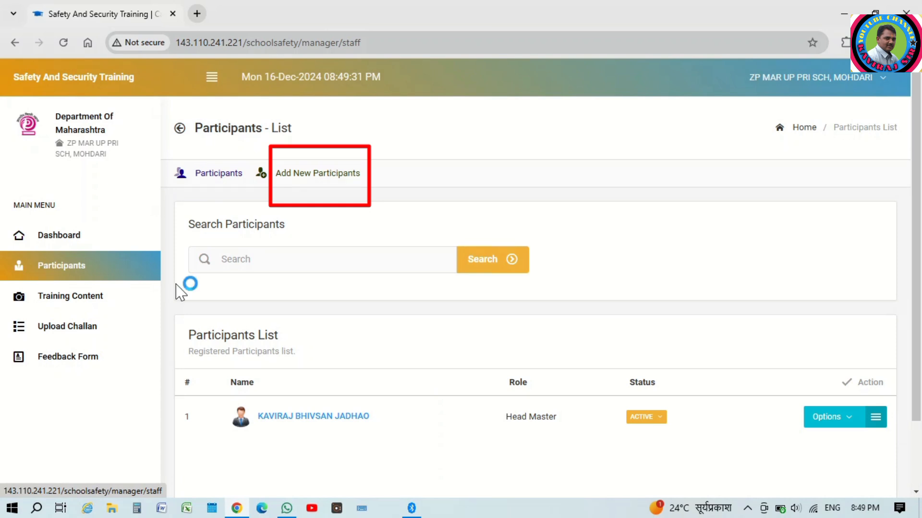
{"action": "scroll", "coordinate": [355, 422], "scroll_direction": "down", "scroll_amount": 1}
{"action": "scroll", "coordinate": [354, 422], "scroll_direction": "down", "scroll_amount": 1}
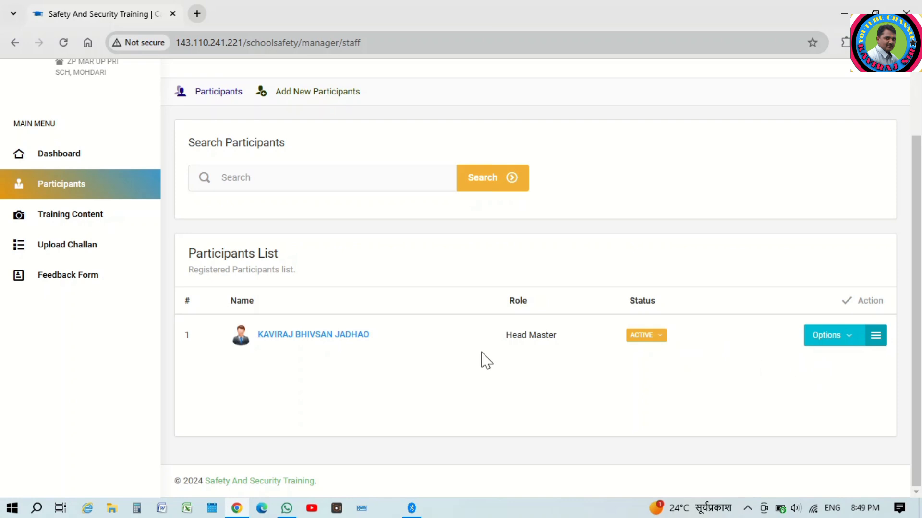
{"action": "scroll", "coordinate": [481, 360], "scroll_direction": "up", "scroll_amount": 2}
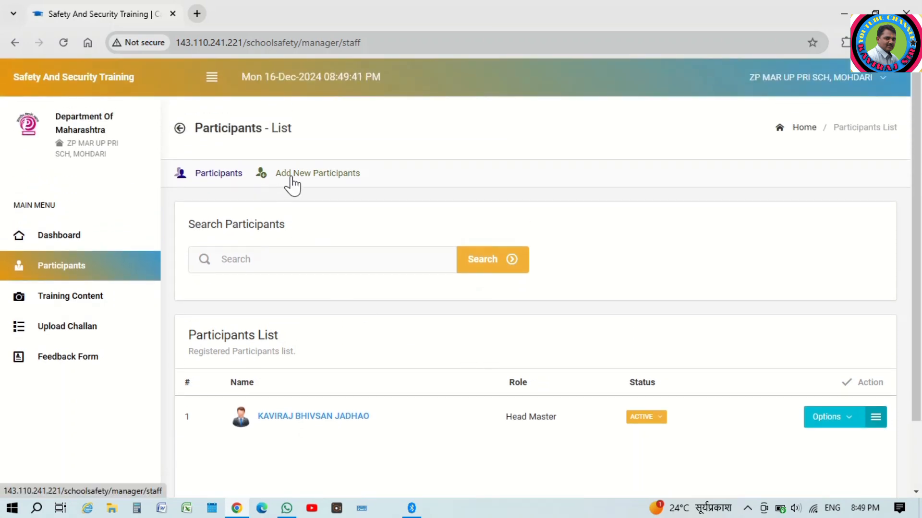
{"action": "left_click", "coordinate": [289, 178]}
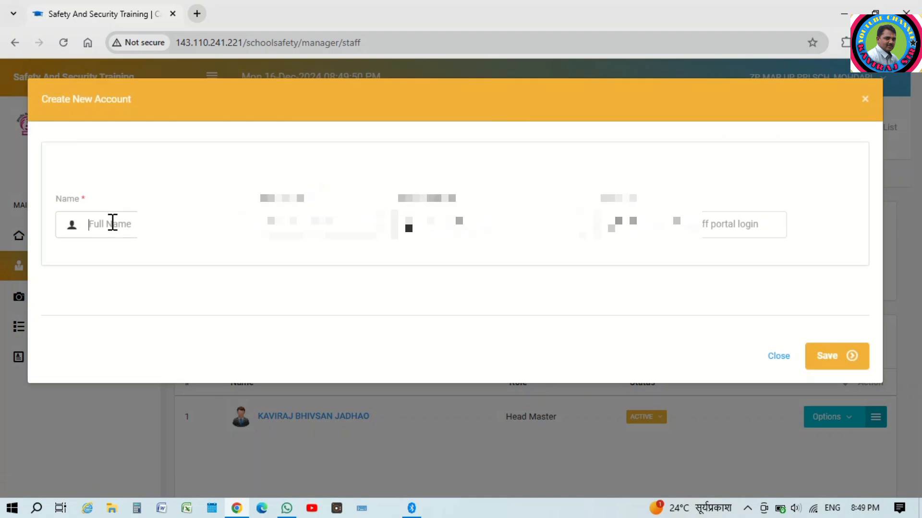
Save a Teacher account with the teacher's full name, mobile number and portal password.
{"action": "key", "text": "XF86MonBrightnessUp"}
{"action": "key", "text": "XF86MonBrightnessUp"}
{"action": "key", "text": "XF86MonBrightnessUp"}
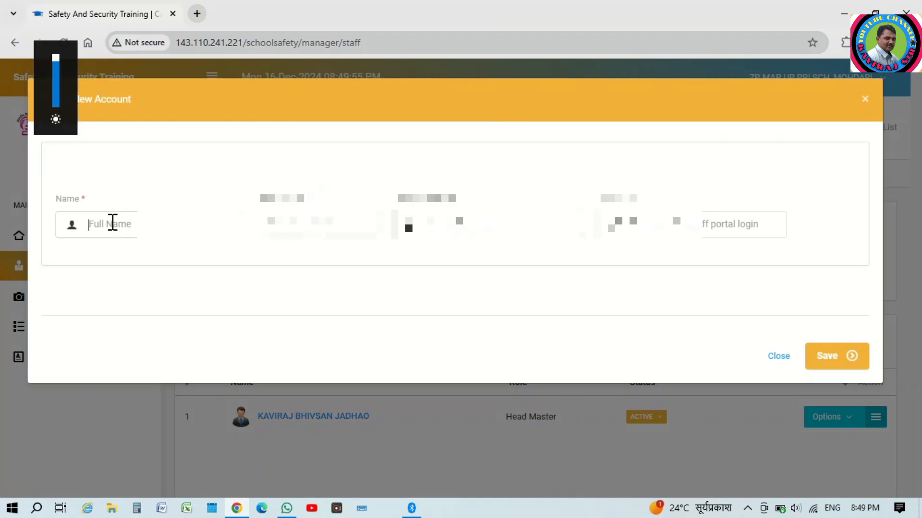
{"action": "type", "text": "da"}
{"action": "key", "text": "BackSpace"}
{"action": "key", "text": "BackSpace"}
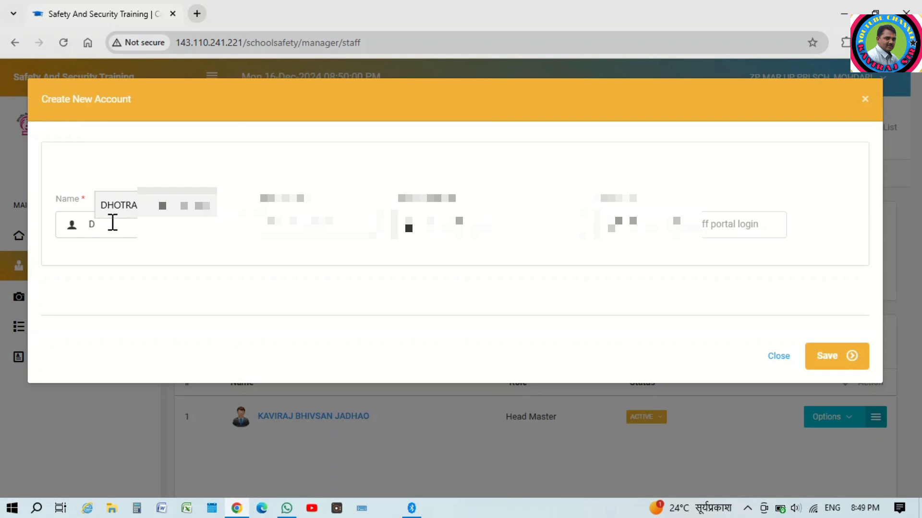
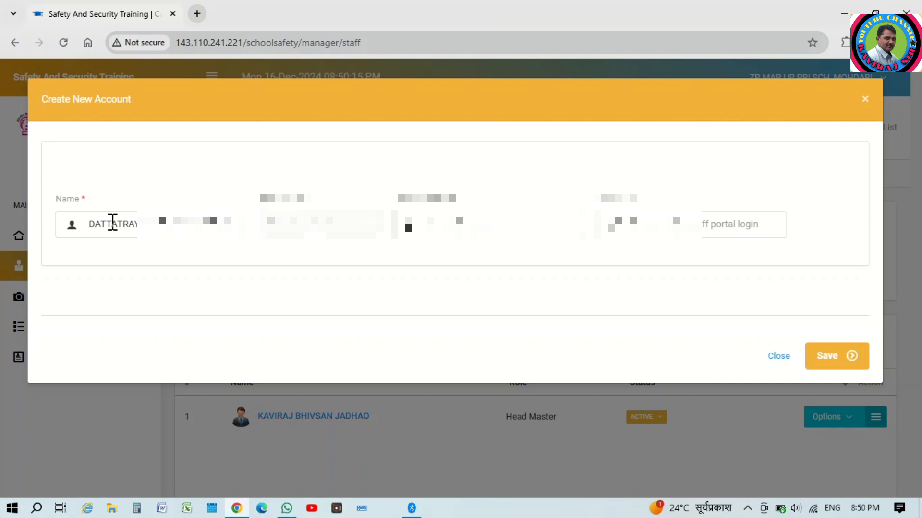
{"action": "left_click", "coordinate": [343, 222]}
{"action": "left_click", "coordinate": [300, 257]}
{"action": "type", "text": "9"}
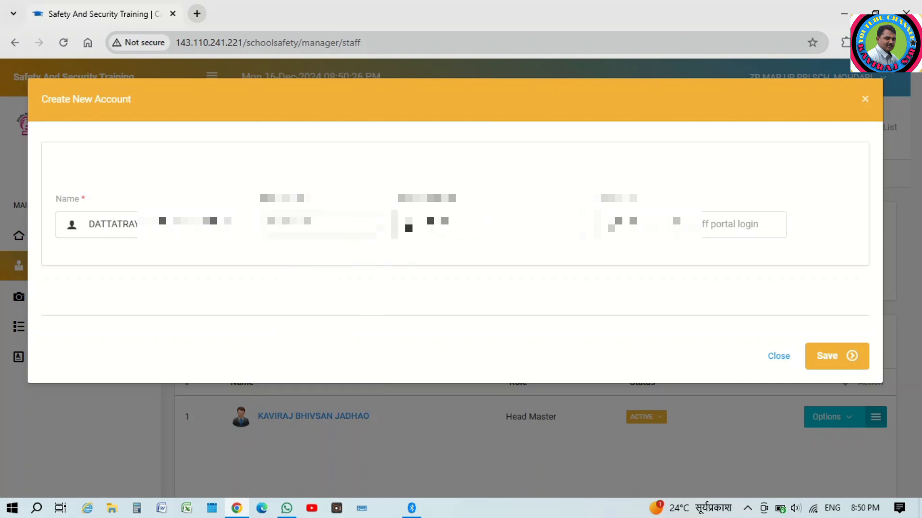
{"action": "type", "text": "000"}
{"action": "left_click", "coordinate": [640, 224]}
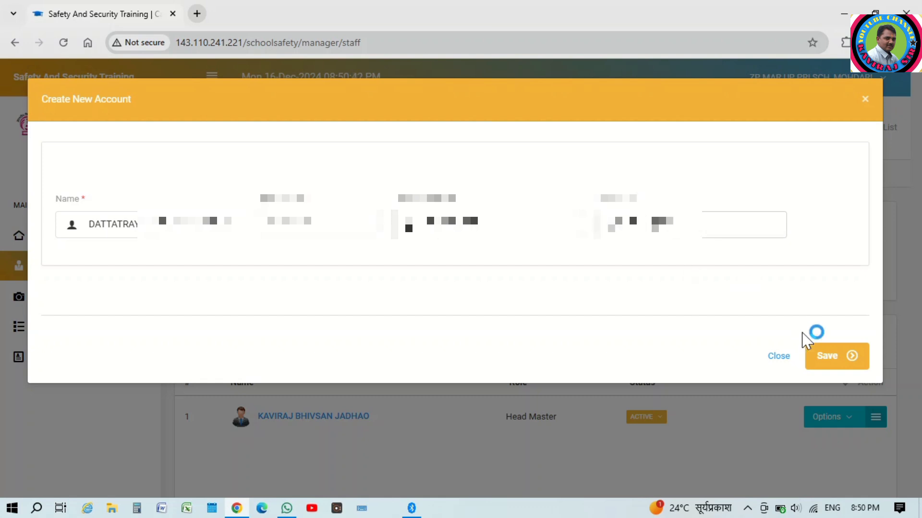
{"action": "left_click", "coordinate": [826, 357]}
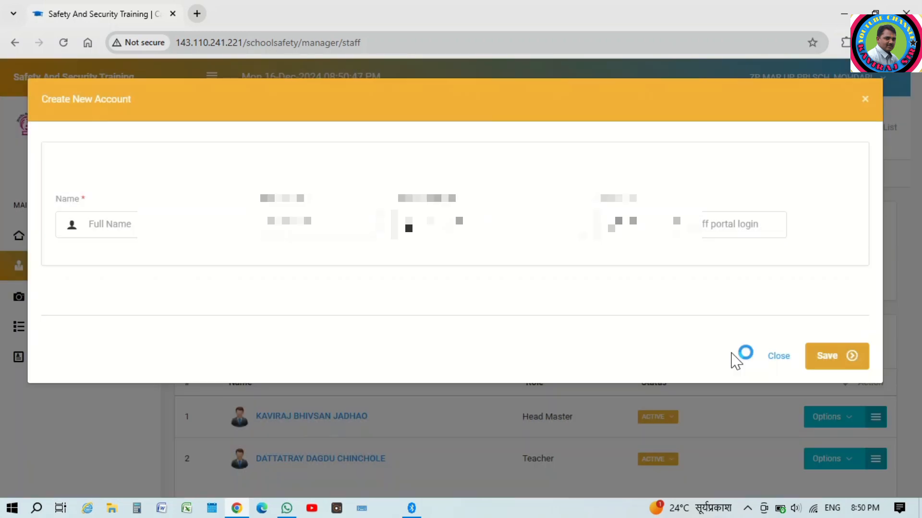
{"action": "left_click", "coordinate": [777, 358]}
{"action": "scroll", "coordinate": [530, 417], "scroll_direction": "down", "scroll_amount": 3}
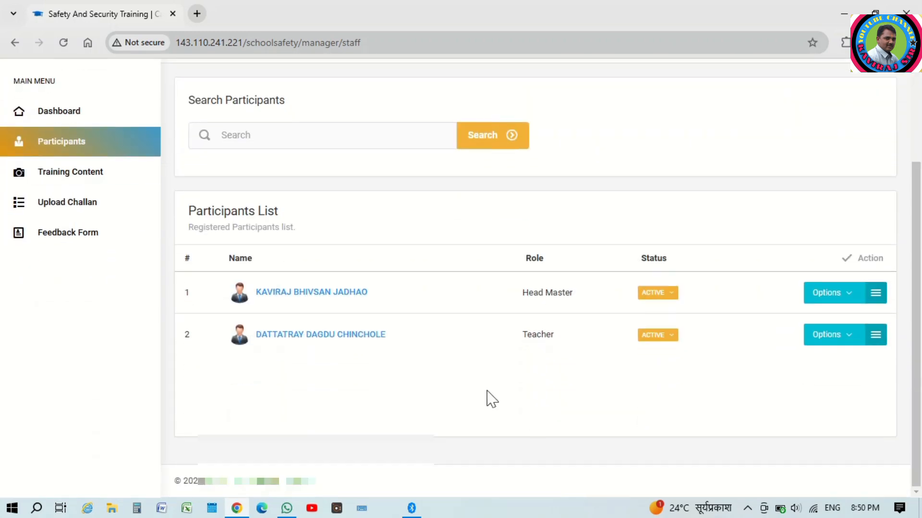
Start a new participant account and enter the next teacher's full name in capitals.
{"action": "right_click", "coordinate": [353, 250]}
{"action": "left_click", "coordinate": [243, 181]}
{"action": "scroll", "coordinate": [243, 181], "scroll_direction": "up", "scroll_amount": 3}
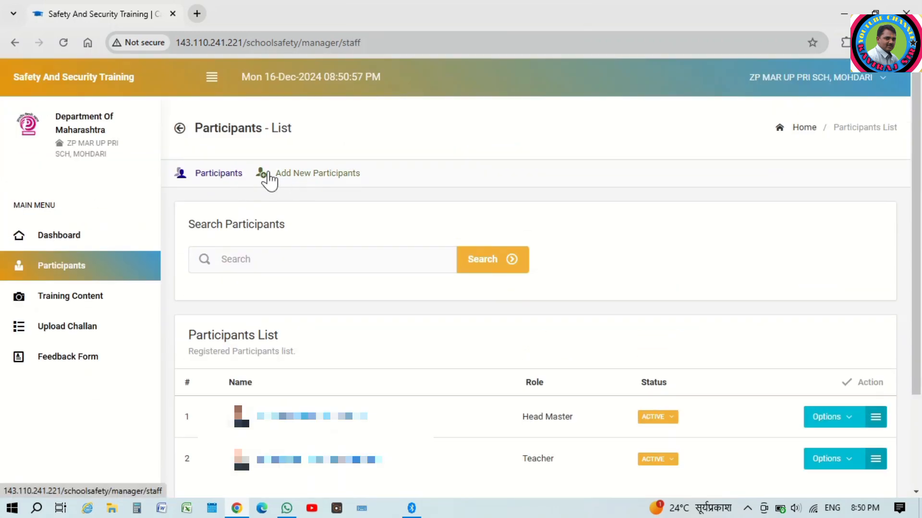
{"action": "left_click", "coordinate": [268, 181]}
{"action": "left_click", "coordinate": [130, 221]}
{"action": "type", "text": "pandha"}
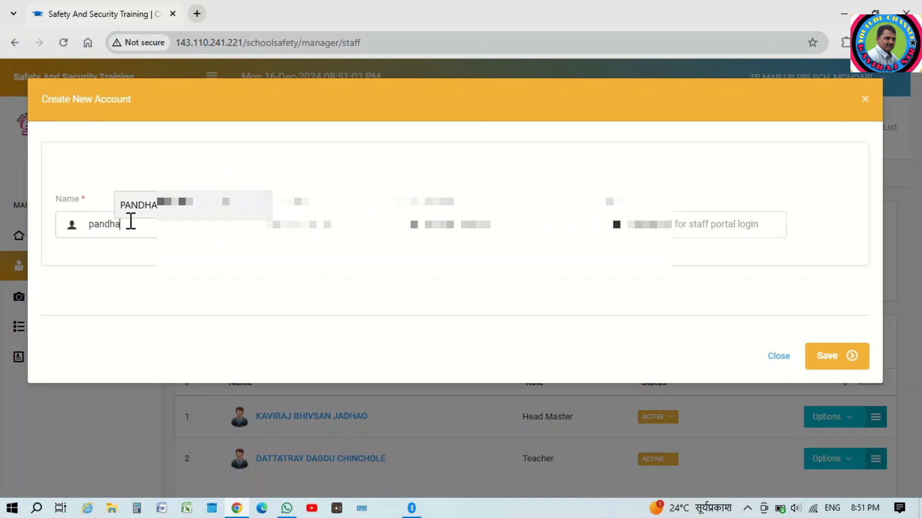
{"action": "type", "text": "rinath sa"}
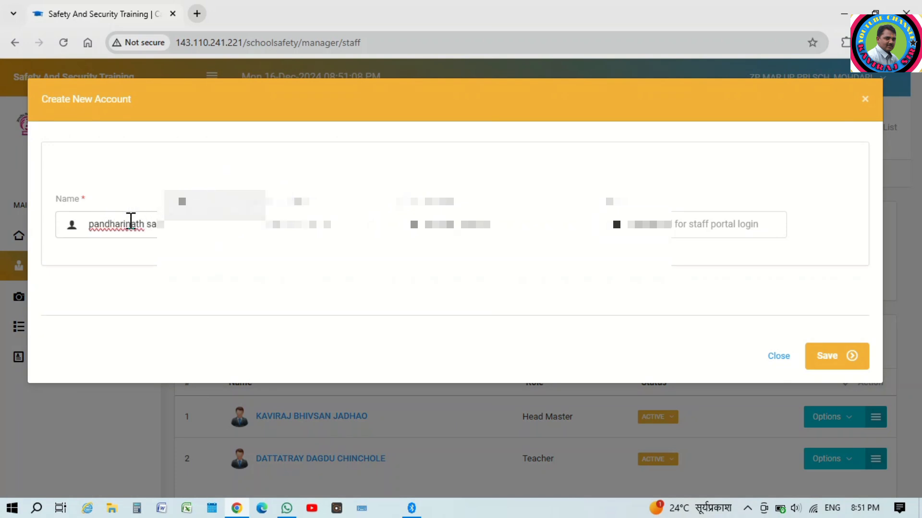
{"action": "key", "text": "ctrl+a"}
{"action": "key", "text": "BackSpace"}
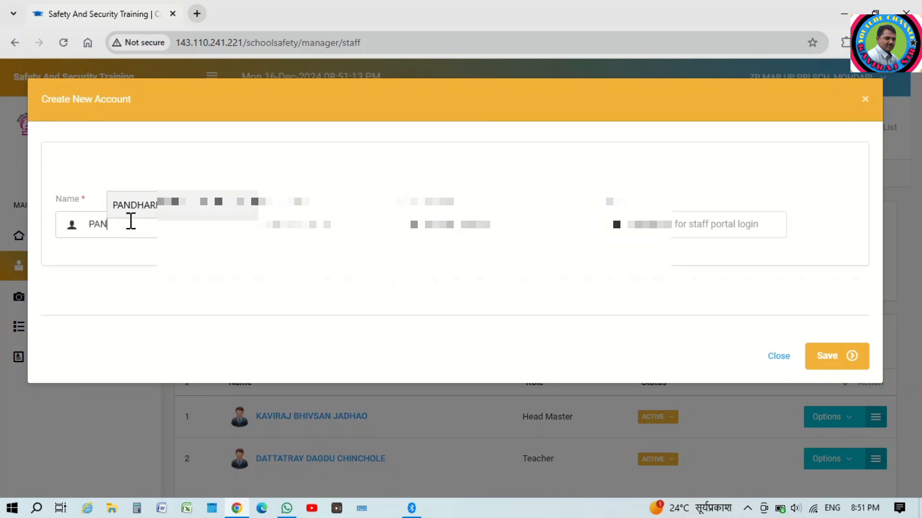
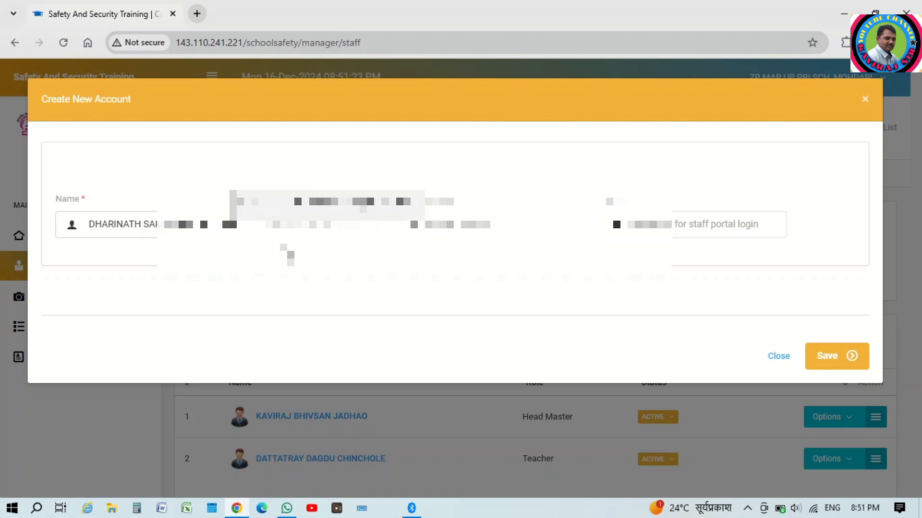
Choose the Teacher designation, enter the contact number and portal password, and save.
{"action": "left_click", "coordinate": [306, 225]}
{"action": "left_click", "coordinate": [291, 256]}
{"action": "left_click", "coordinate": [453, 232]}
{"action": "type", "text": "••••••••••"}
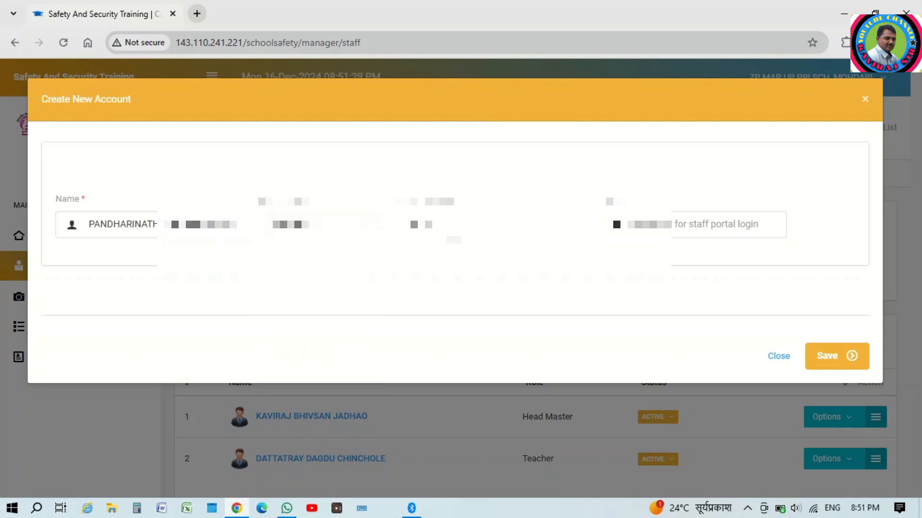
{"action": "left_click", "coordinate": [673, 228]}
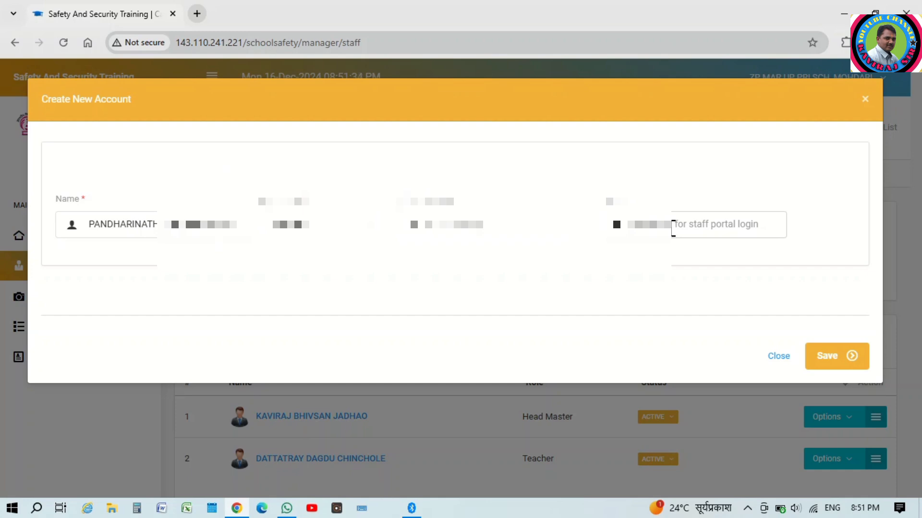
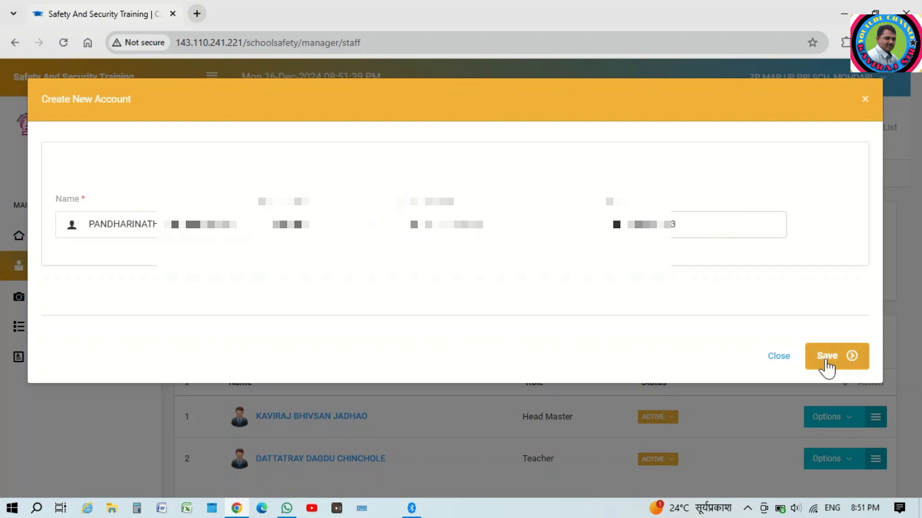
{"action": "left_click", "coordinate": [826, 360]}
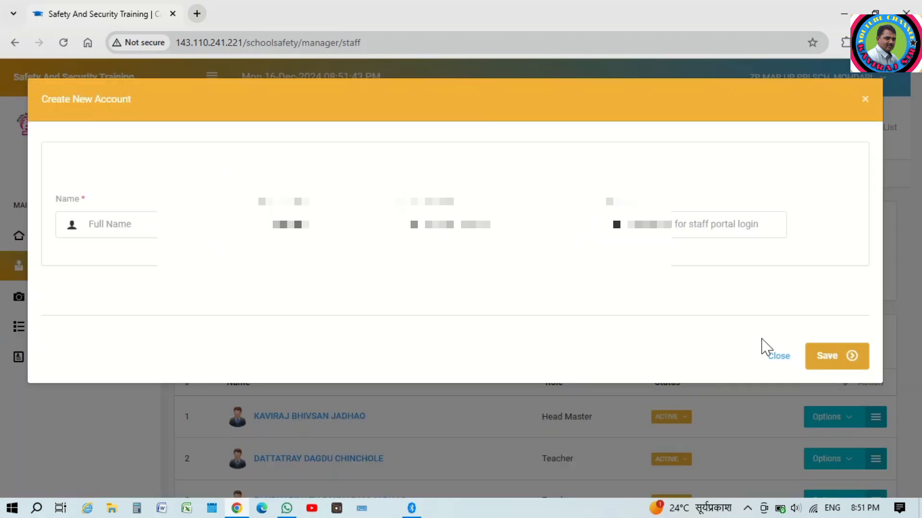
{"action": "left_click", "coordinate": [777, 356]}
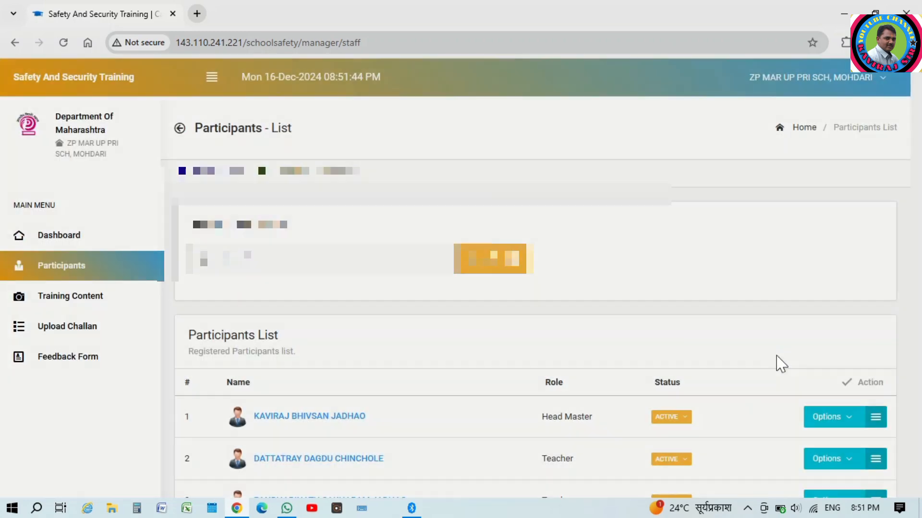
Create the fourth teacher's account with full name, Teacher designation, corrected mobile number and password.
{"action": "left_click", "coordinate": [490, 259]}
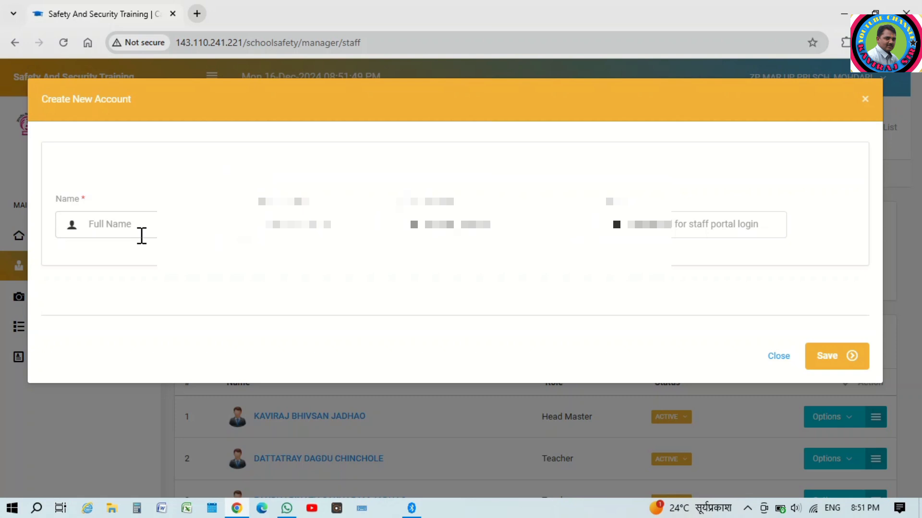
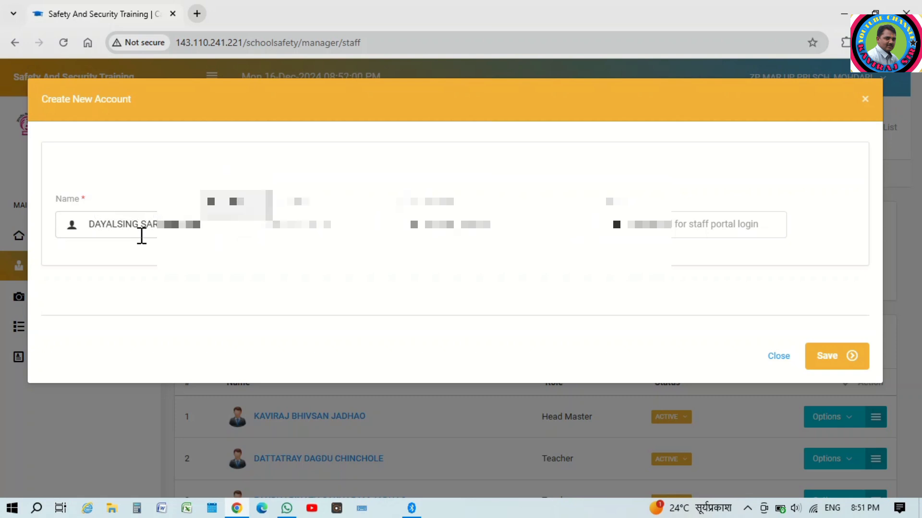
{"action": "left_click", "coordinate": [319, 224]}
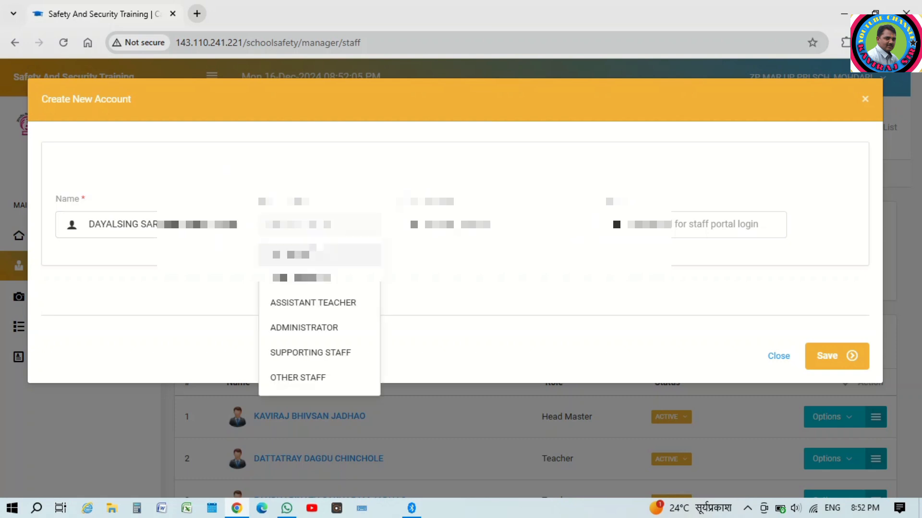
{"action": "left_click", "coordinate": [298, 254]}
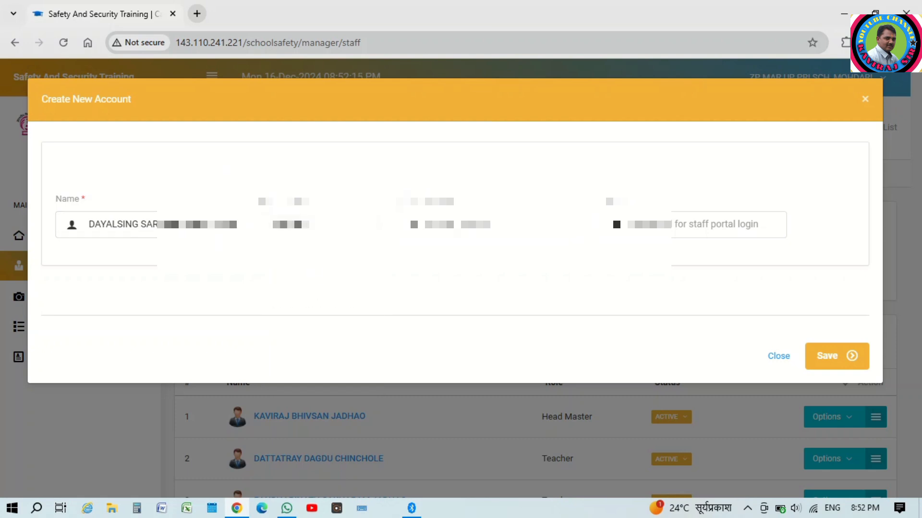
{"action": "key", "text": "BackSpace"}
{"action": "key", "text": "BackSpace"}
{"action": "key", "text": "BackSpace"}
{"action": "key", "text": "BackSpace"}
{"action": "key", "text": "BackSpace"}
{"action": "key", "text": "BackSpace"}
{"action": "key", "text": "BackSpace"}
{"action": "key", "text": "BackSpace"}
{"action": "key", "text": "BackSpace"}
{"action": "key", "text": "BackSpace"}
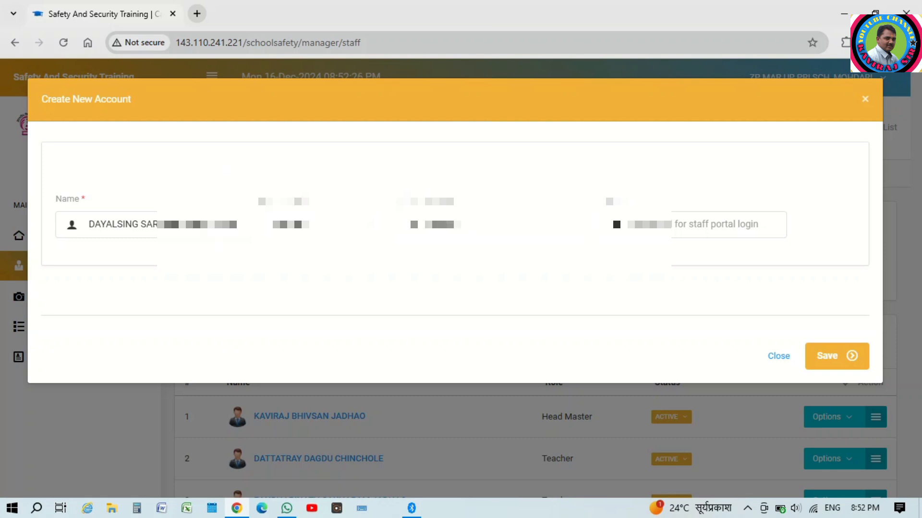
{"action": "left_click", "coordinate": [653, 229]}
{"action": "left_click", "coordinate": [643, 223]}
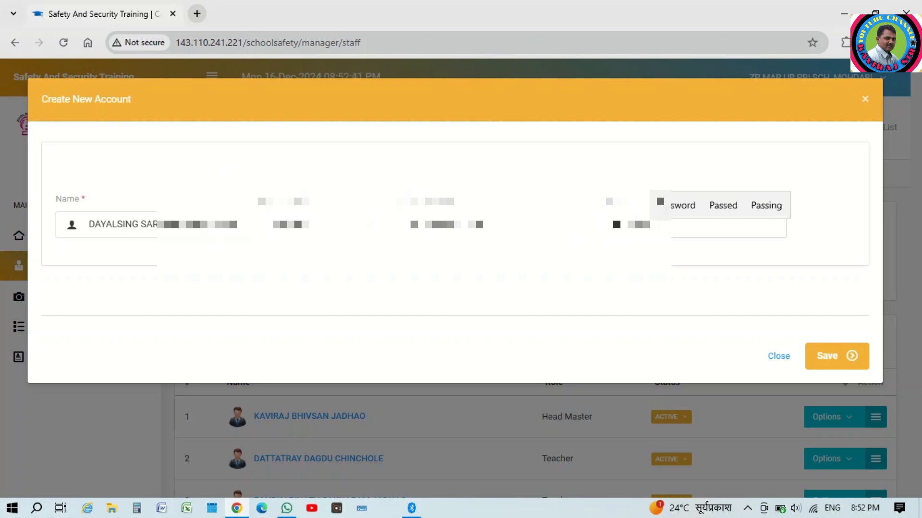
{"action": "left_click", "coordinate": [833, 352]}
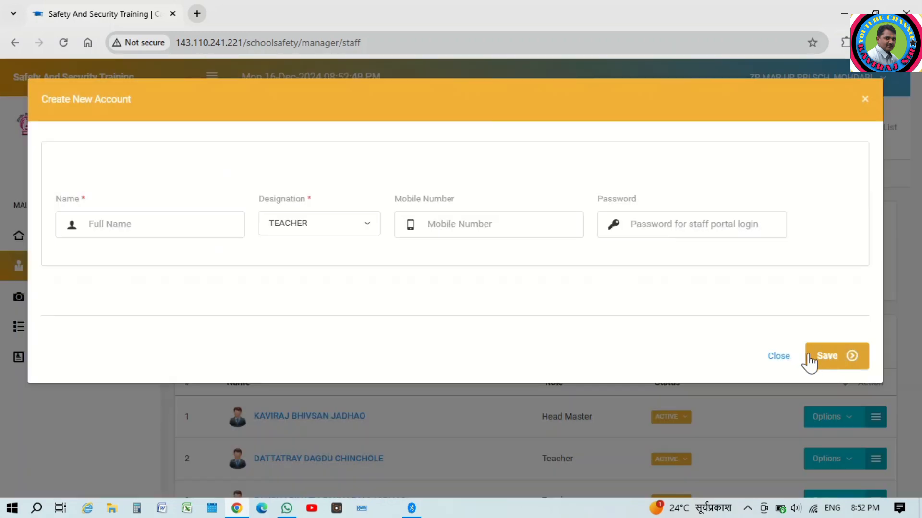
{"action": "left_click", "coordinate": [778, 355]}
{"action": "scroll", "coordinate": [487, 356], "scroll_direction": "down", "scroll_amount": 4}
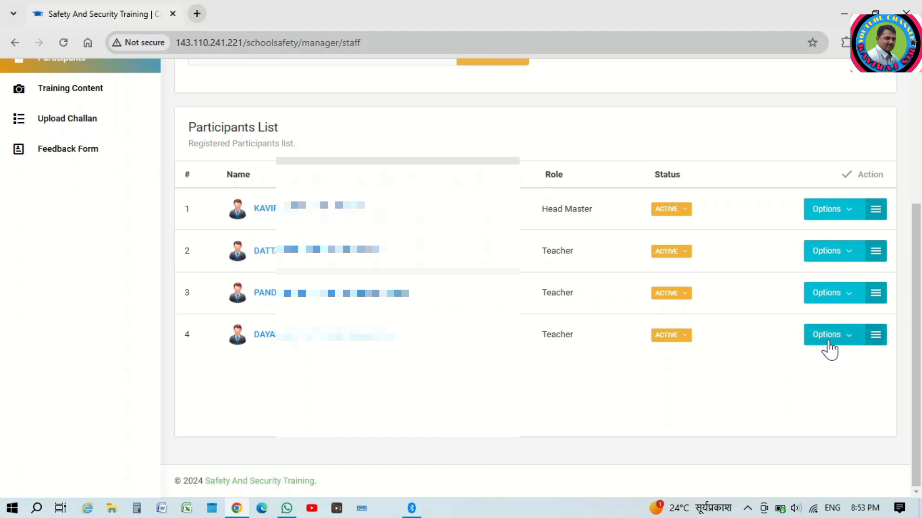
Open the head master's certificate from row 1's Options and send it to print.
{"action": "left_click", "coordinate": [846, 216]}
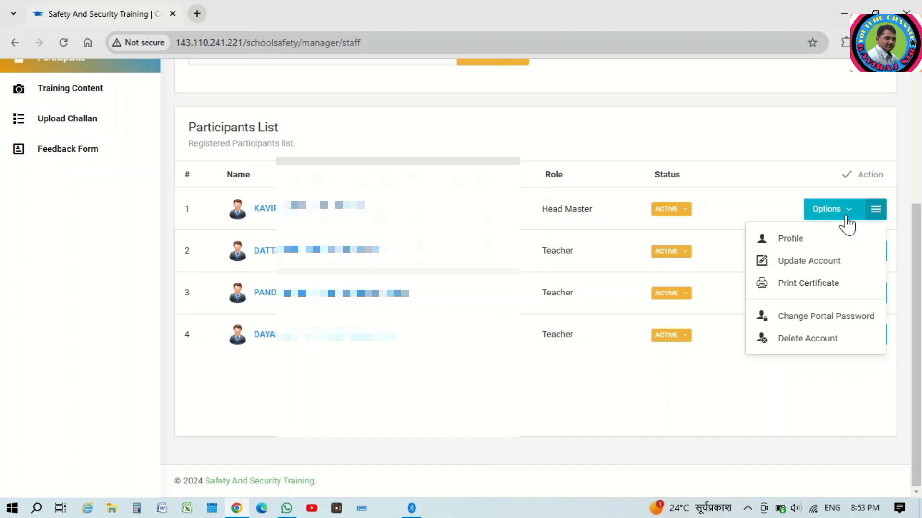
{"action": "left_click", "coordinate": [789, 288]}
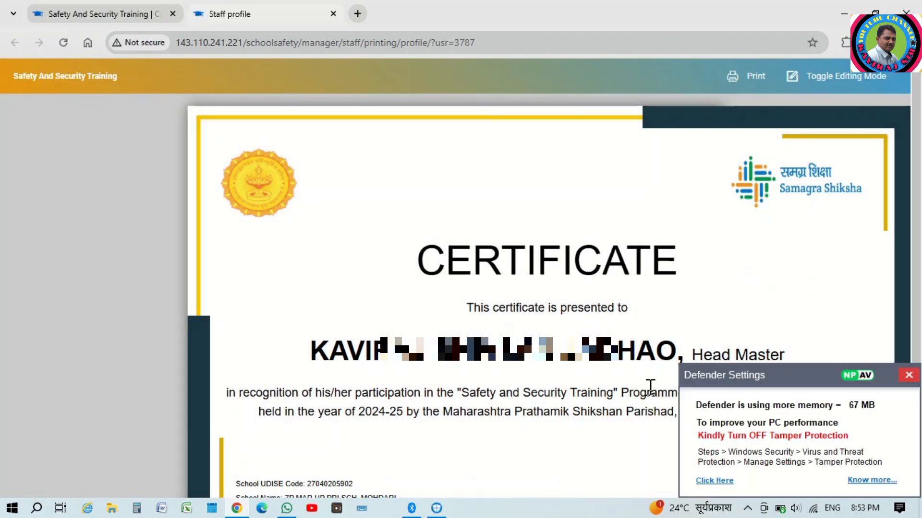
{"action": "left_click", "coordinate": [908, 375]}
{"action": "scroll", "coordinate": [658, 406], "scroll_direction": "down", "scroll_amount": 3}
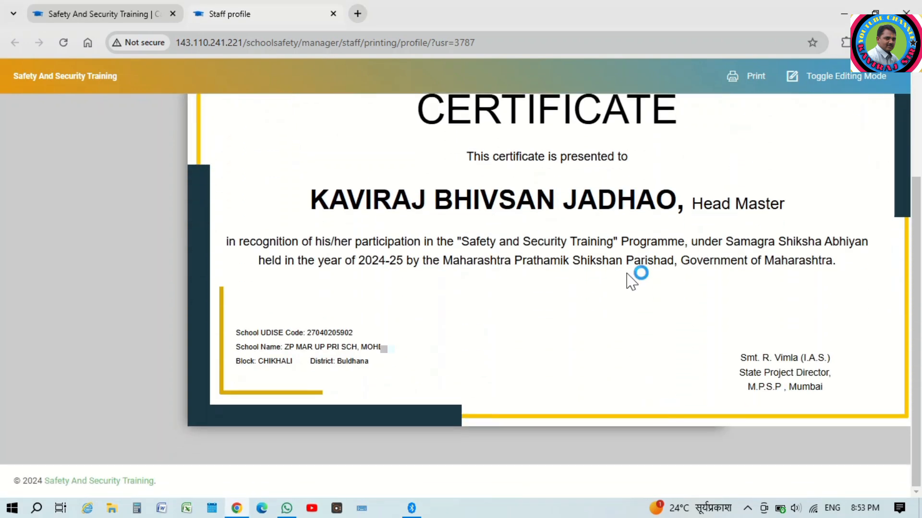
{"action": "scroll", "coordinate": [627, 275], "scroll_direction": "up", "scroll_amount": 3}
{"action": "scroll", "coordinate": [628, 275], "scroll_direction": "down", "scroll_amount": 1}
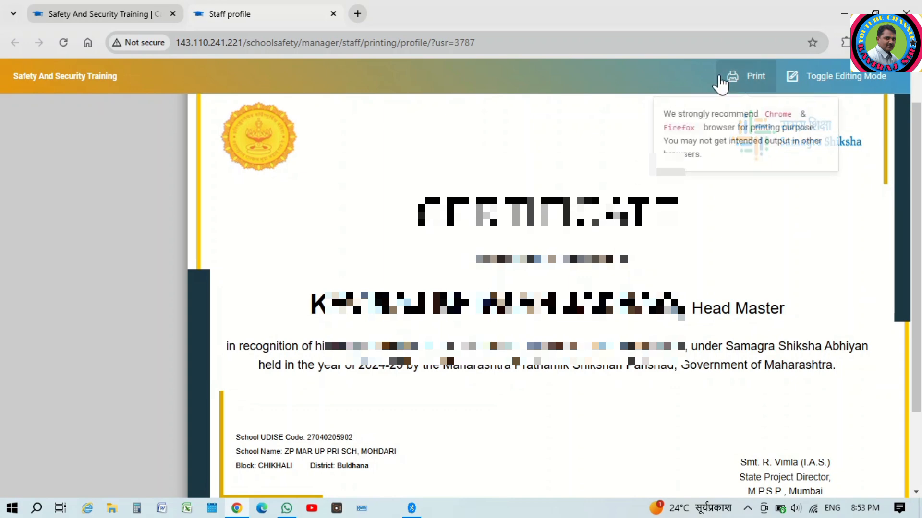
{"action": "left_click", "coordinate": [756, 75]}
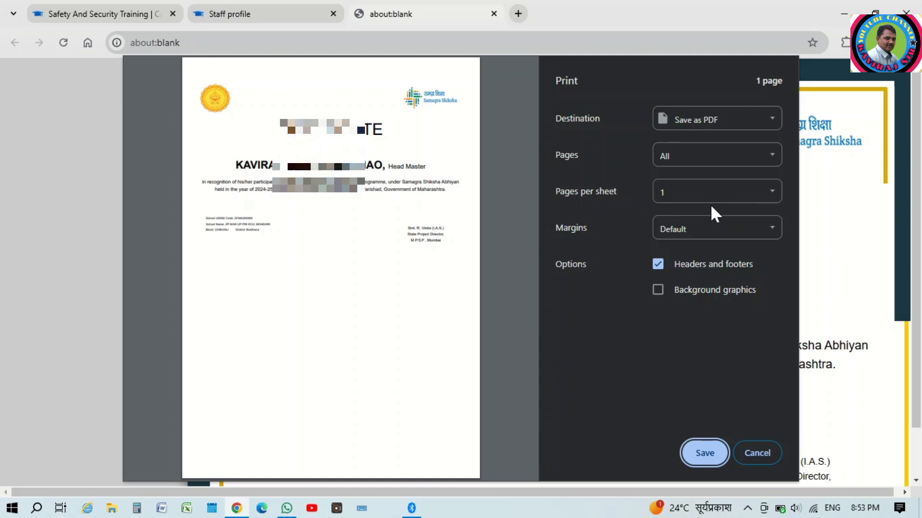
Save the certificate as a PDF named download in Documents.
{"action": "left_click", "coordinate": [704, 453]}
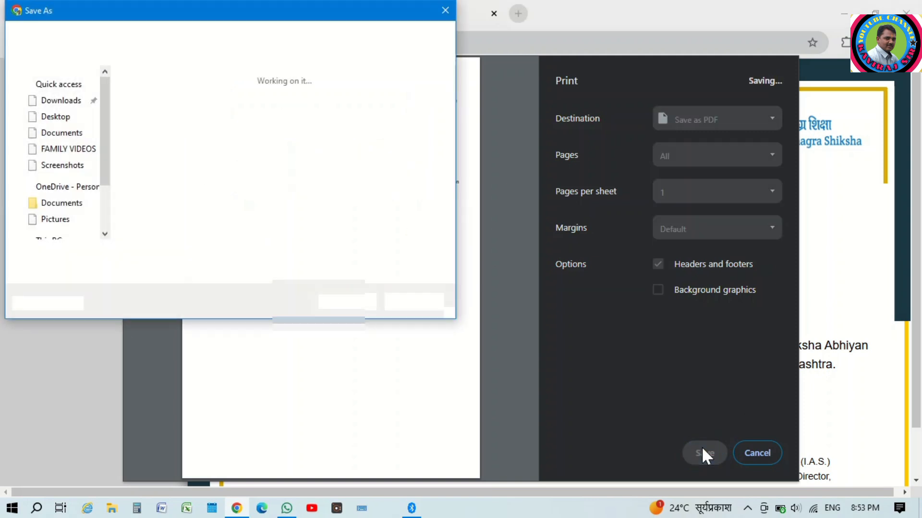
{"action": "left_click", "coordinate": [353, 301]}
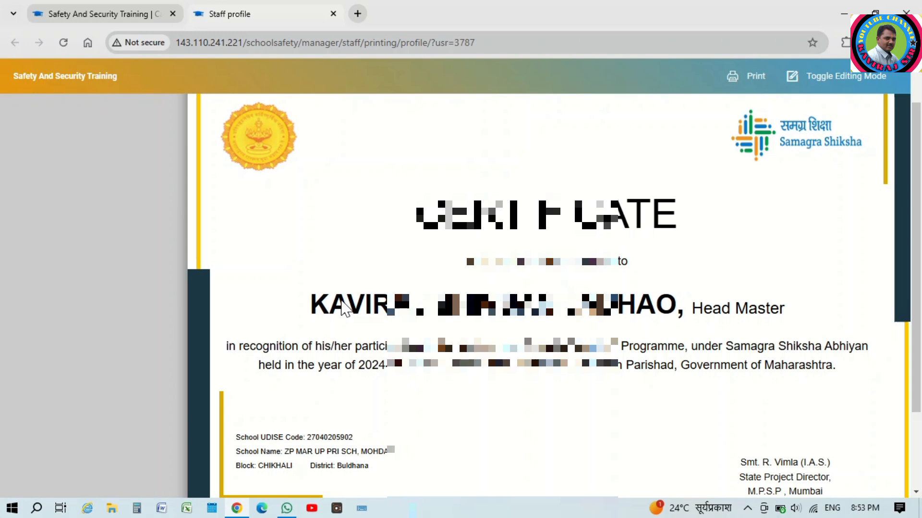
{"action": "scroll", "coordinate": [342, 307], "scroll_direction": "down", "scroll_amount": 3}
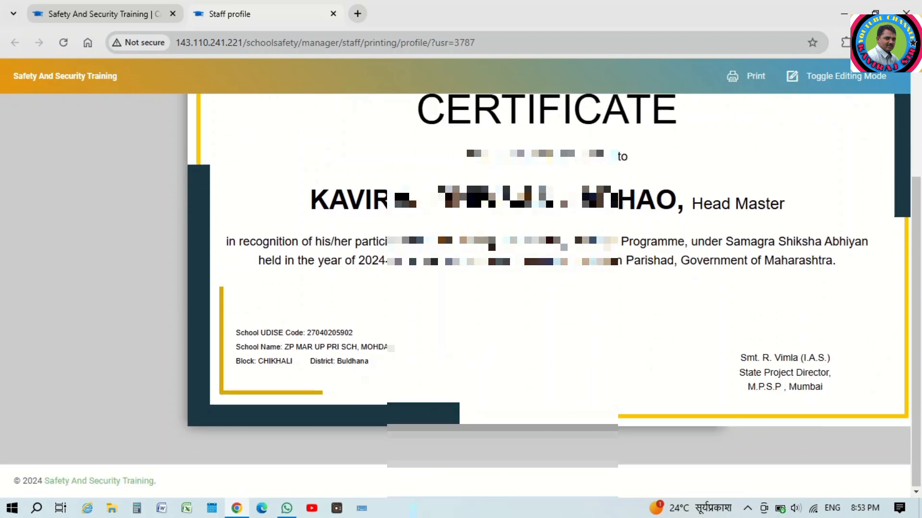
{"action": "scroll", "coordinate": [433, 283], "scroll_direction": "up", "scroll_amount": 2}
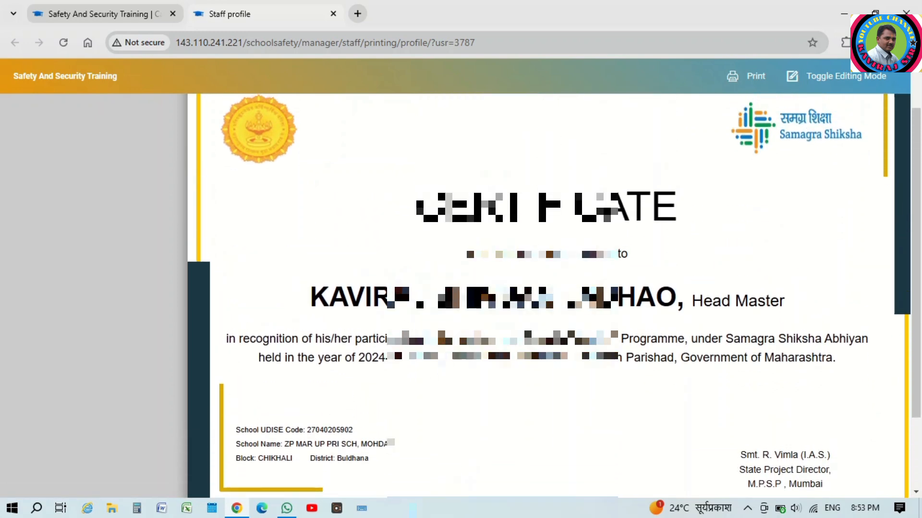